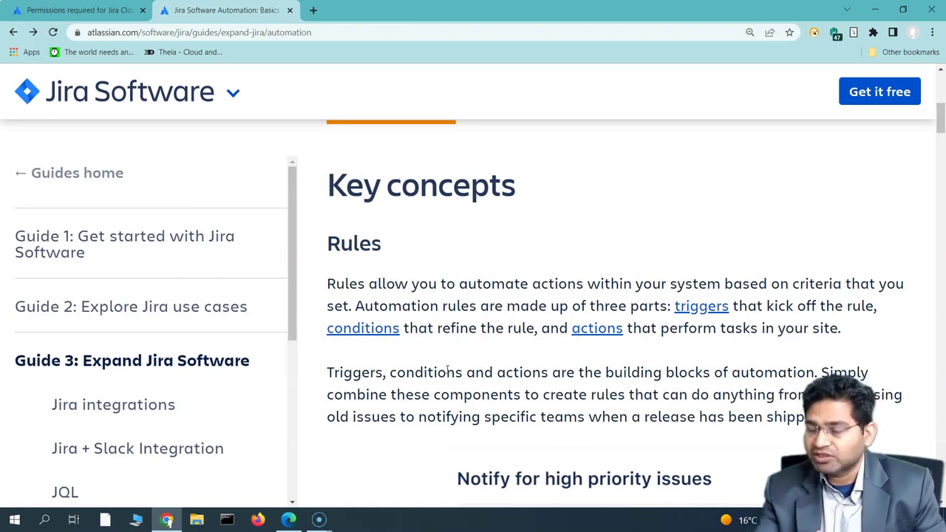
scroll(421, 341, down, 8)
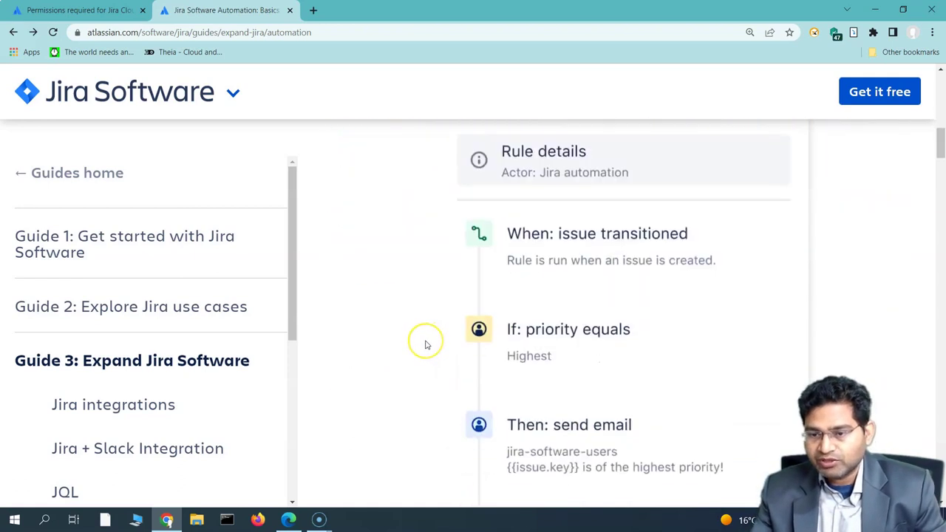
scroll(426, 344, down, 3)
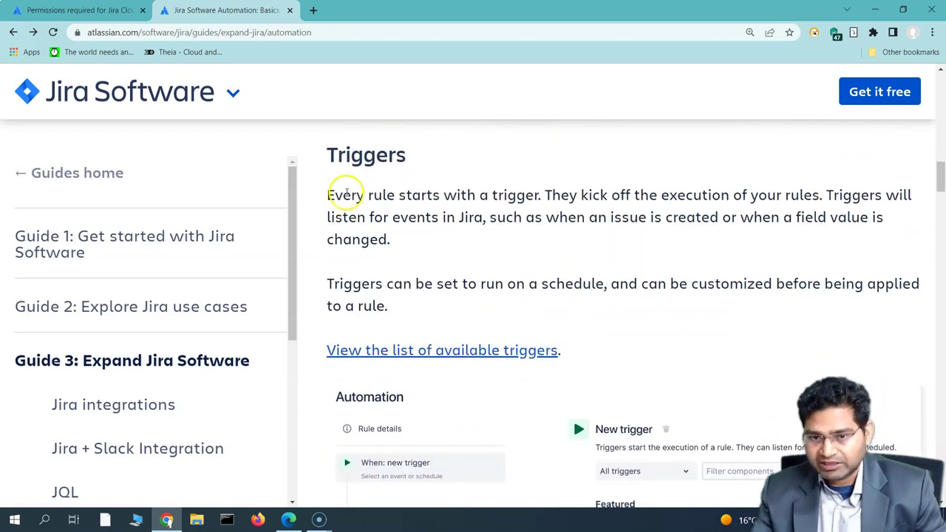
scroll(374, 277, down, 3)
scroll(392, 297, down, 7)
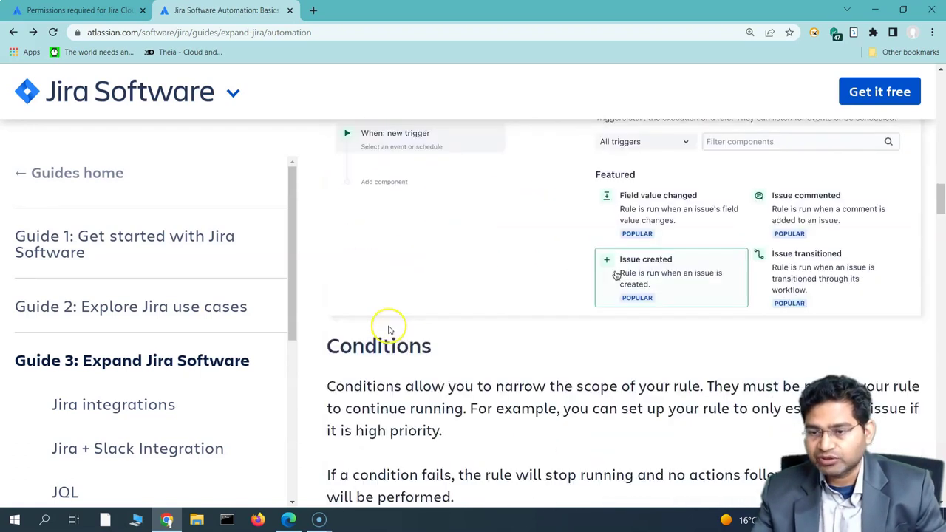
scroll(388, 323, down, 10)
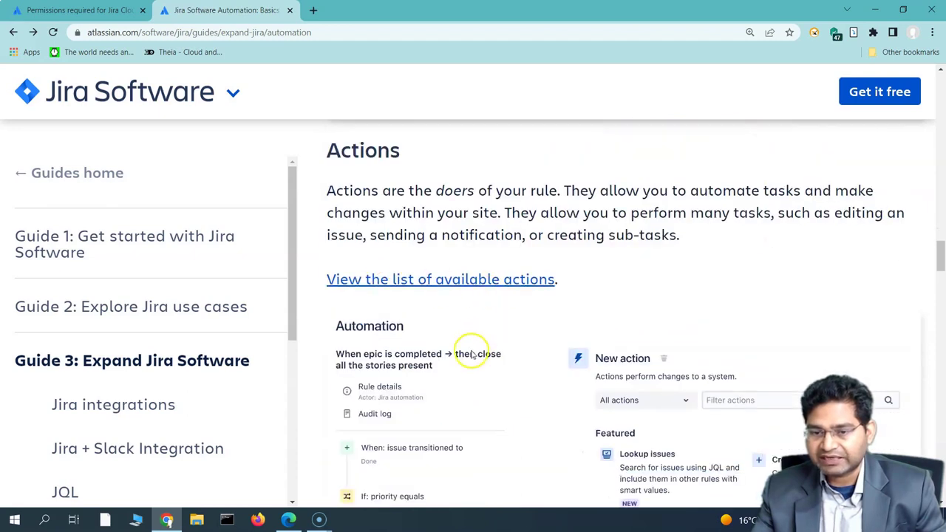
scroll(433, 341, down, 2)
scroll(458, 362, down, 4)
scroll(502, 333, up, 5)
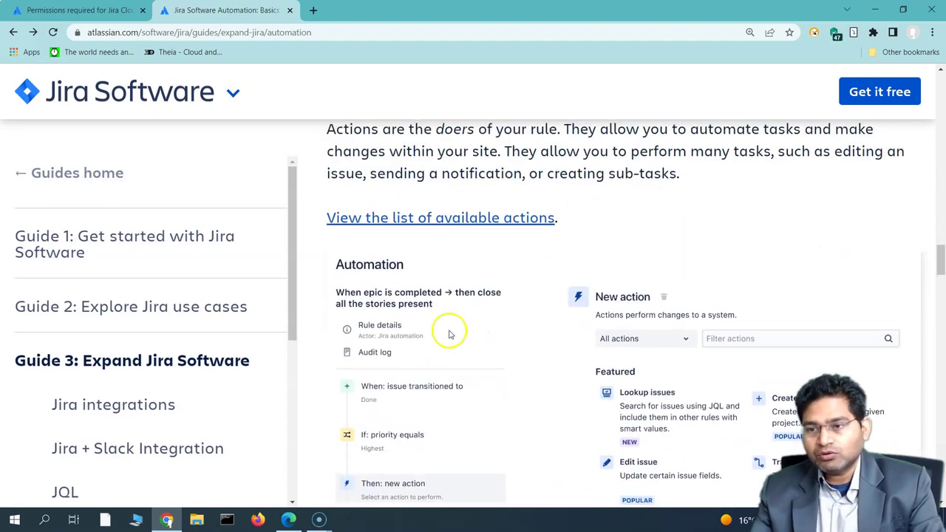
scroll(499, 362, down, 3)
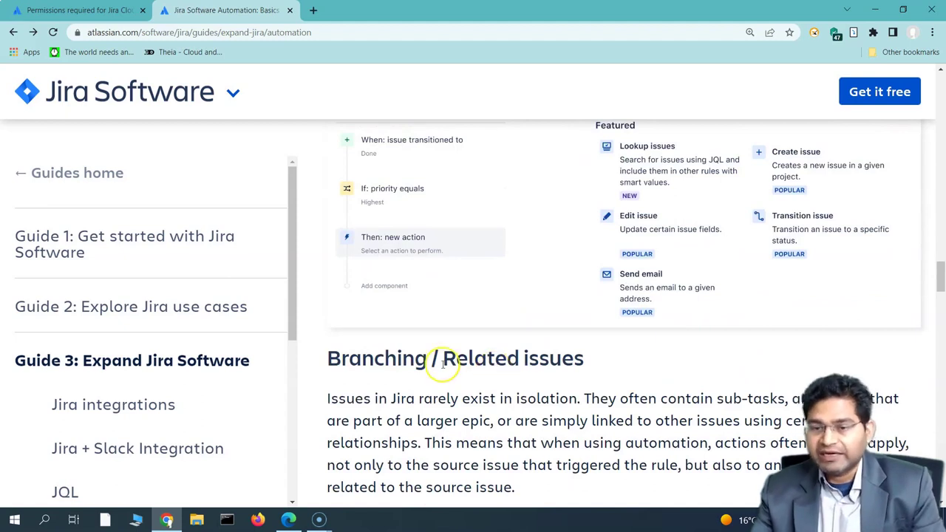
scroll(443, 363, down, 1)
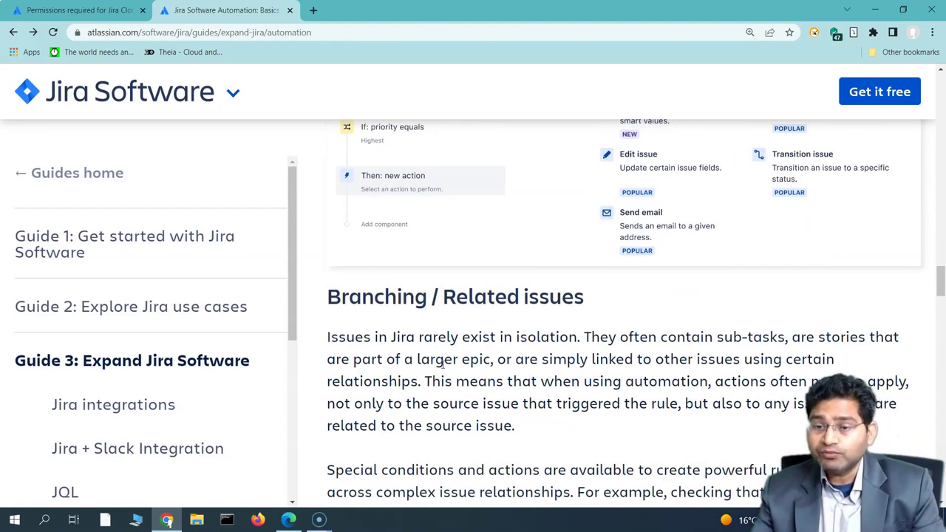
scroll(442, 367, up, 2)
scroll(443, 368, up, 1)
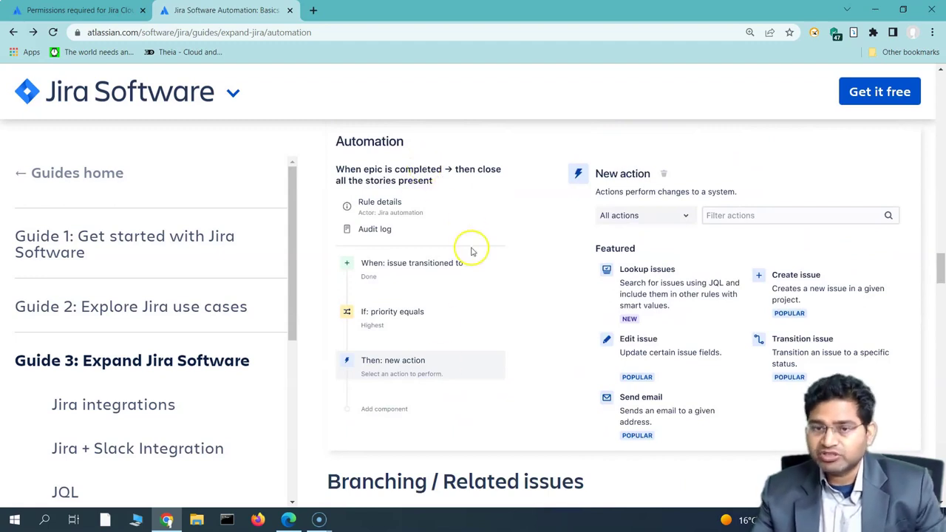
scroll(435, 304, up, 10)
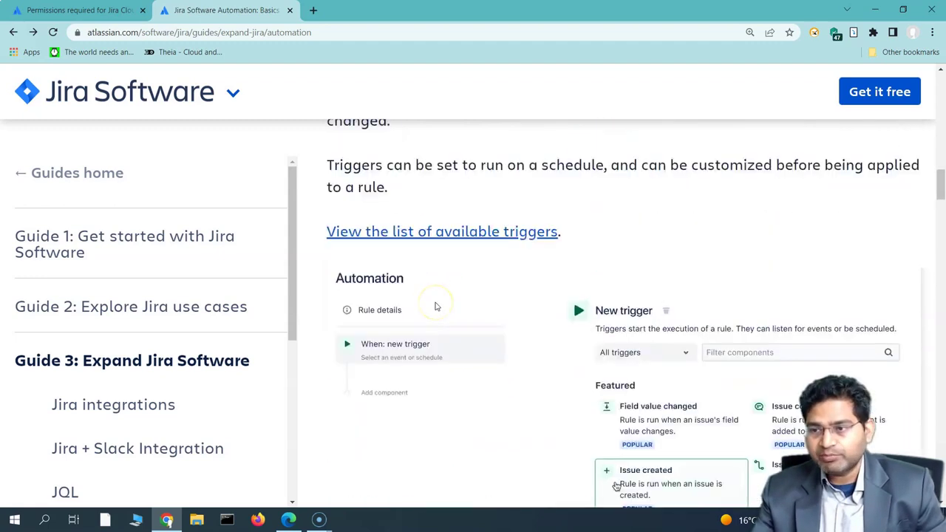
click(288, 520)
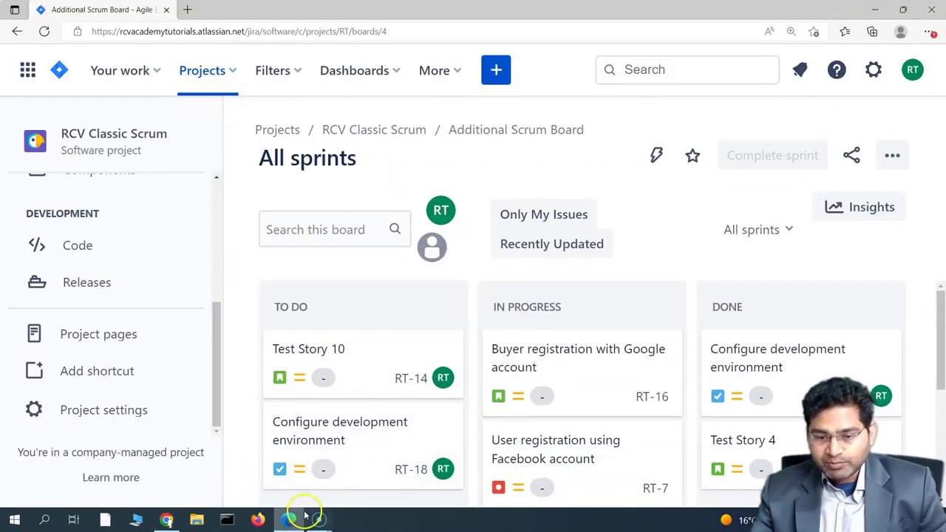
click(167, 520)
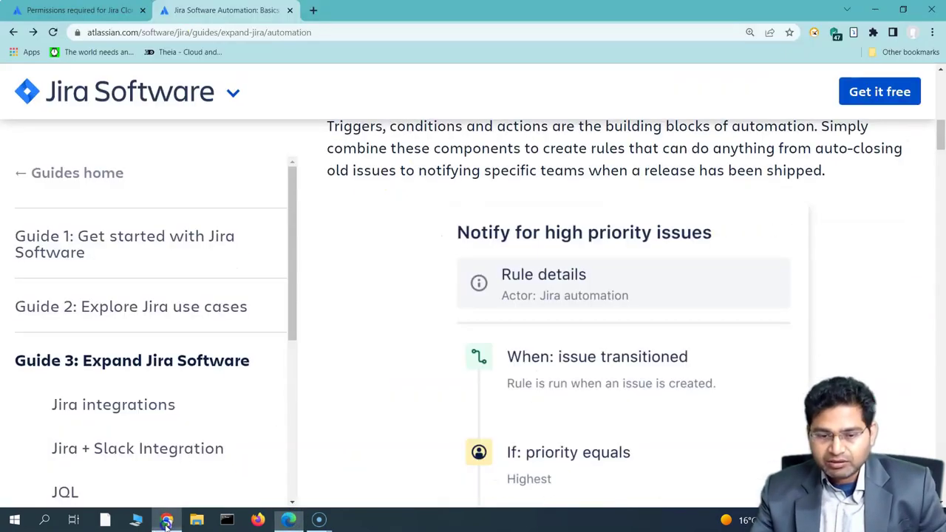
click(93, 9)
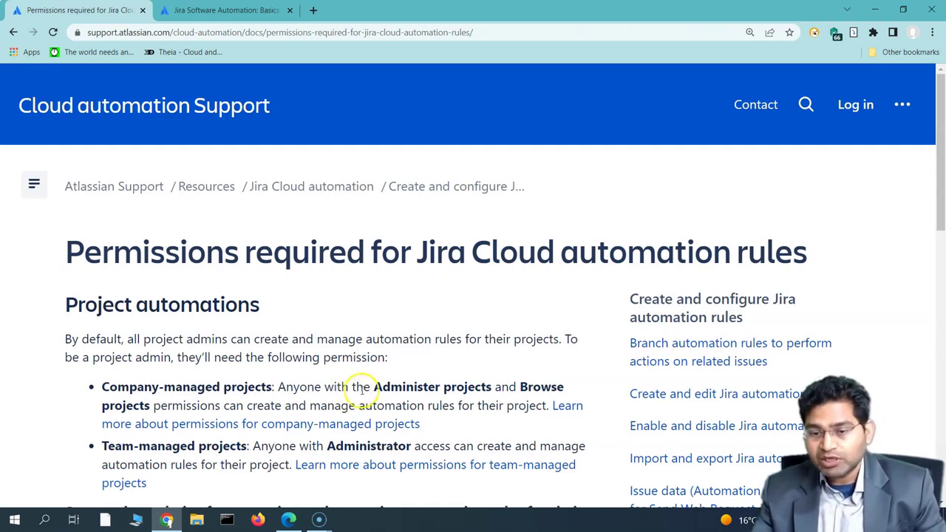
Highlight the Administer projects permission and the Company-managed and Team-managed project bullets
drag(375, 385, 492, 380)
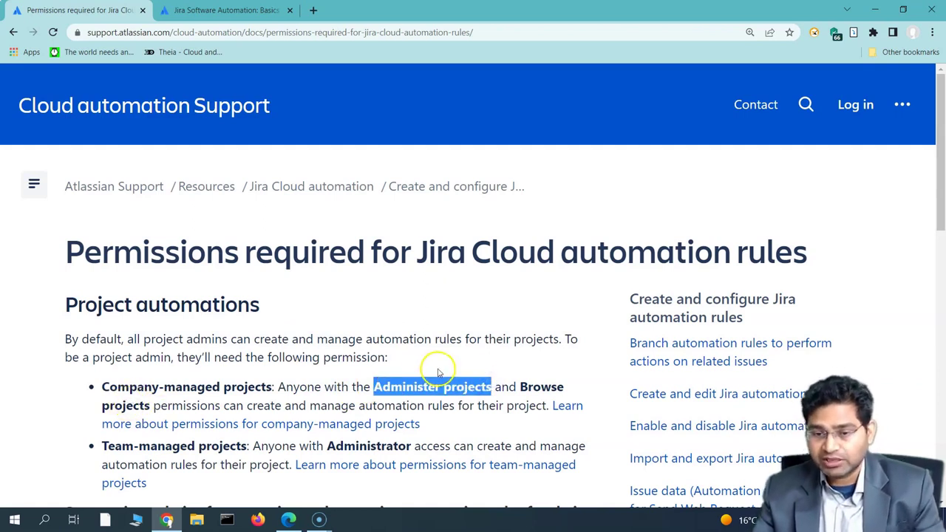
click(346, 378)
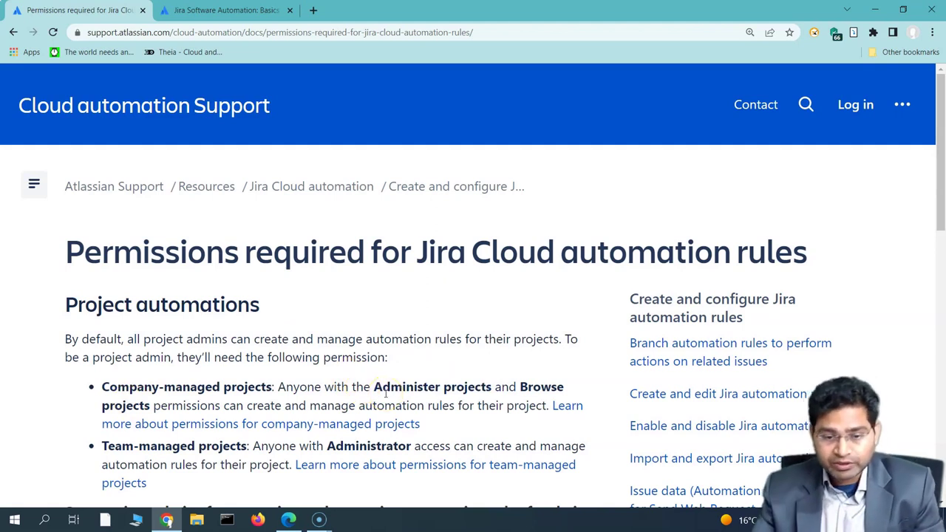
drag(88, 384, 290, 380)
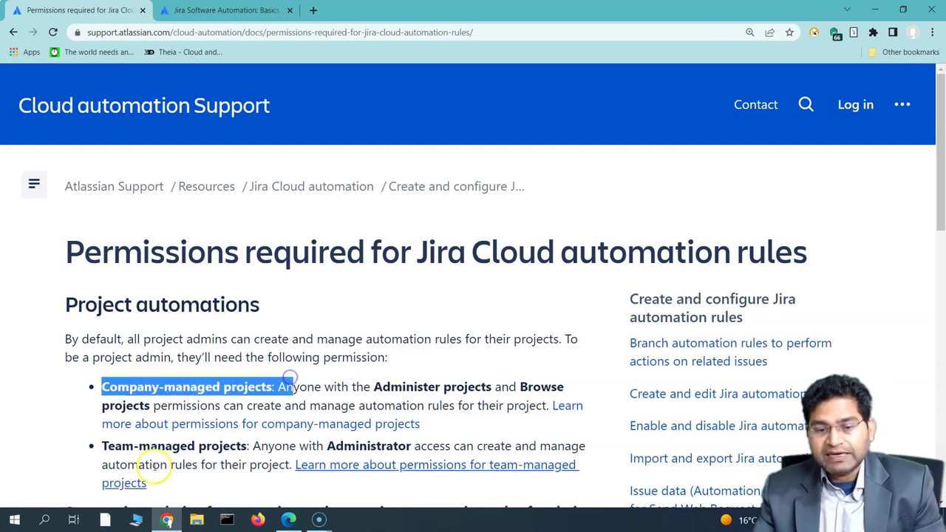
drag(97, 445, 261, 446)
click(268, 448)
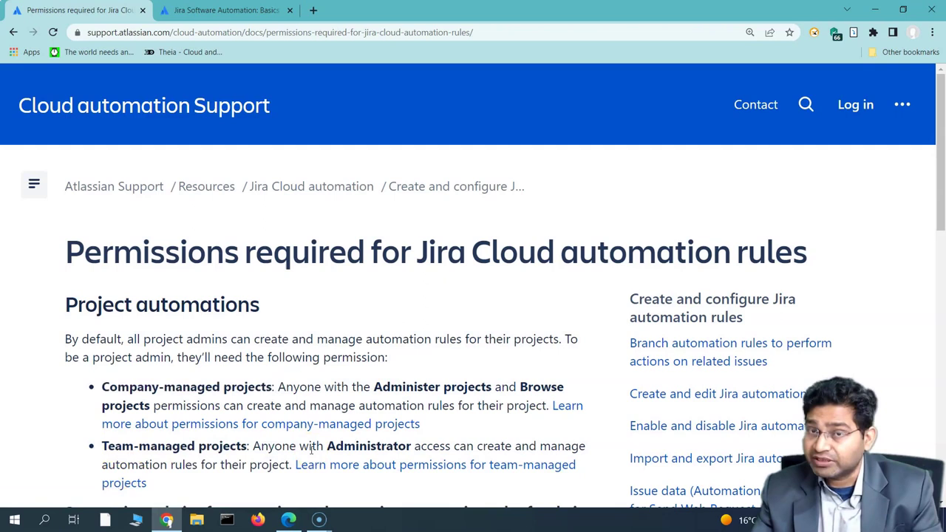
drag(87, 380, 279, 471)
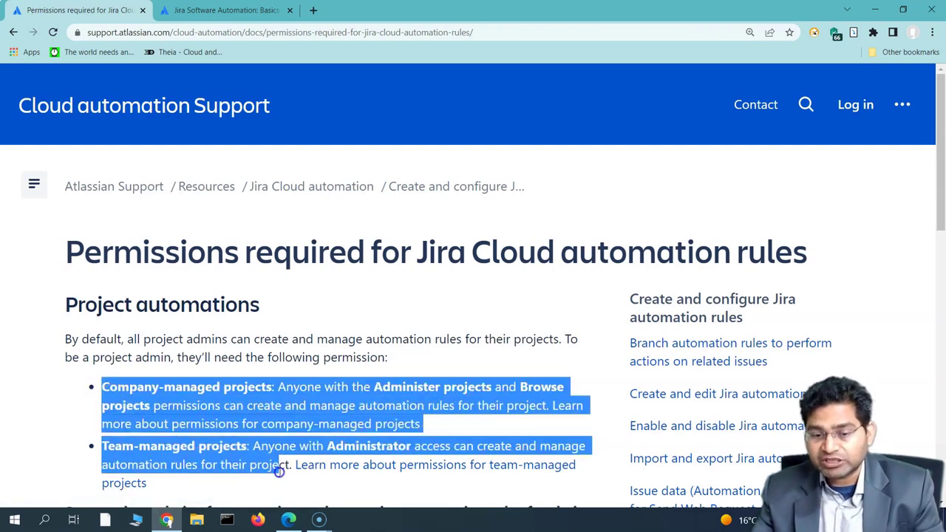
click(279, 471)
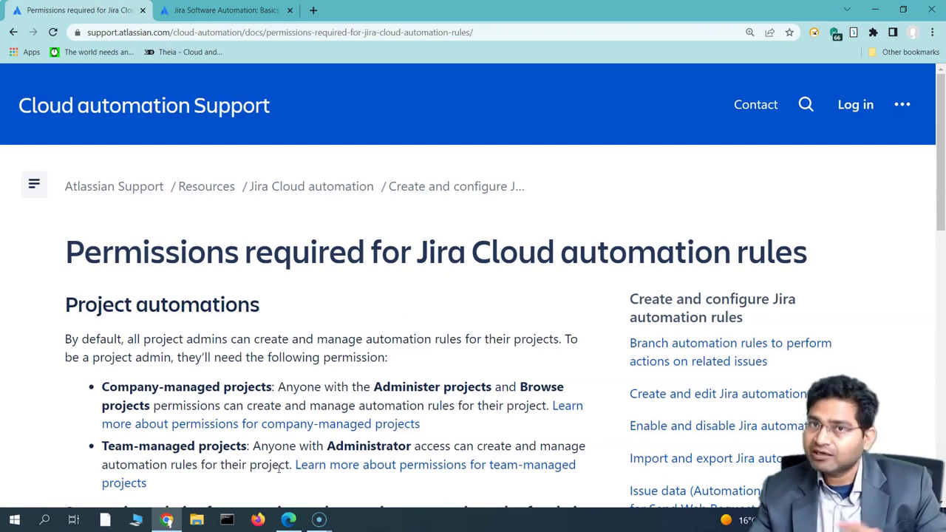
Re-highlight and clear the Team-managed projects permission bullet
scroll(239, 363, down, 1)
mouse_move(88, 323)
mouse_down()
mouse_move(212, 419)
mouse_move(74, 319)
mouse_up()
click(221, 421)
click(73, 319)
drag(99, 385, 248, 391)
click(254, 427)
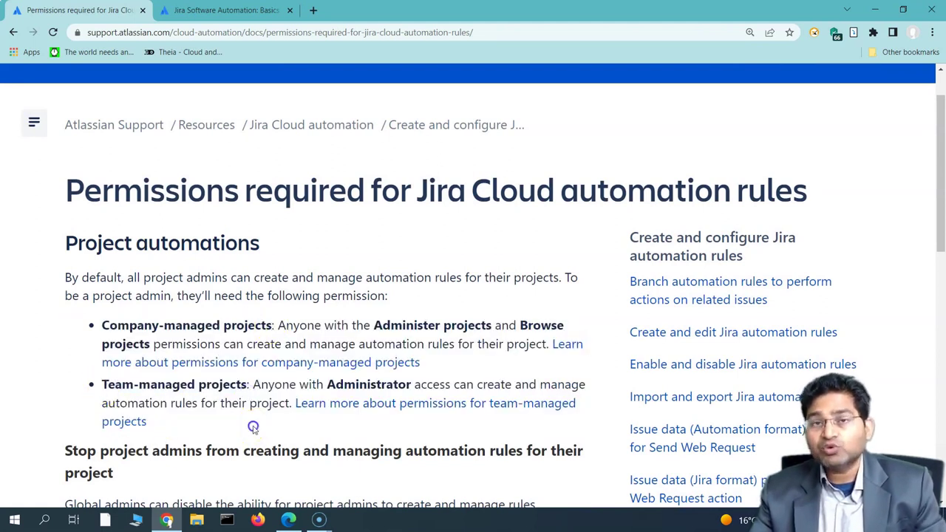
Highlight the Company-managed label and Project automations section, then scroll to Global automations
drag(99, 326, 284, 331)
click(283, 331)
drag(66, 240, 257, 435)
click(258, 432)
scroll(258, 398, down, 6)
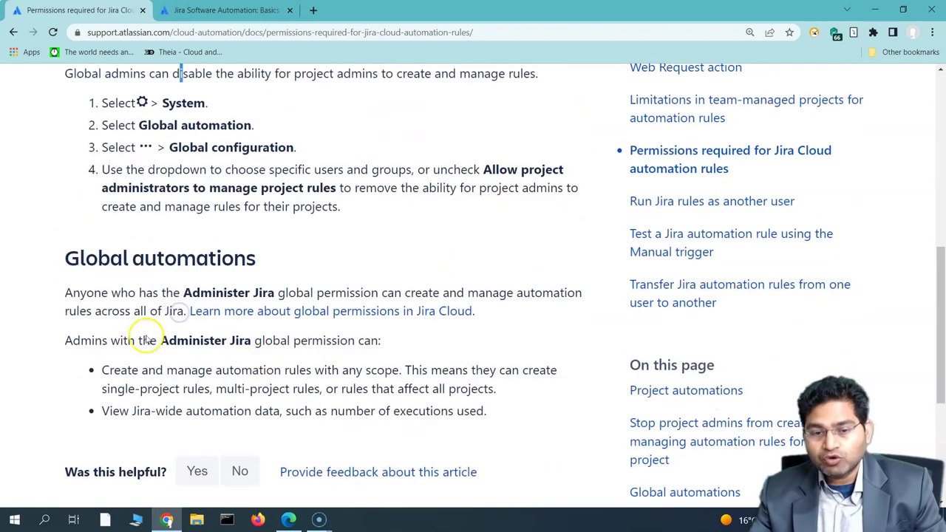
Highlight the steps for stopping project admins and the Administer Jira global permission
drag(64, 258, 320, 258)
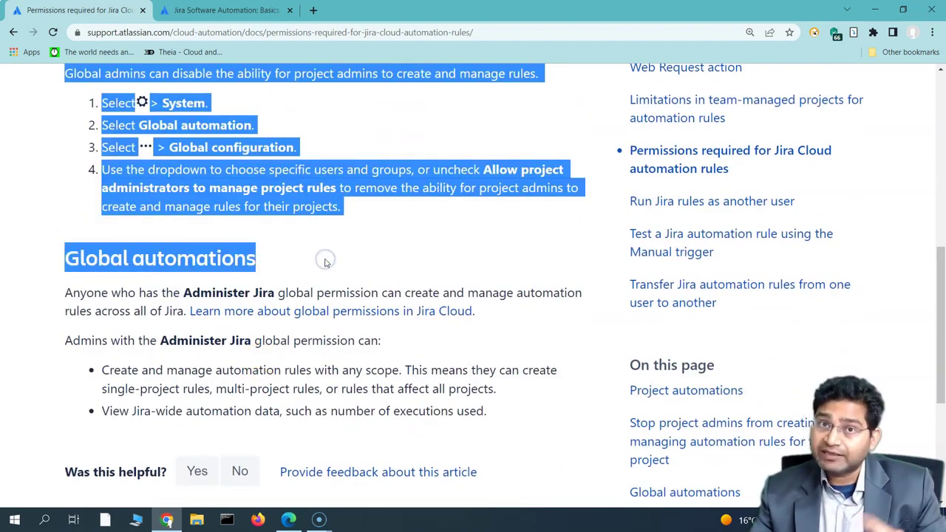
click(158, 293)
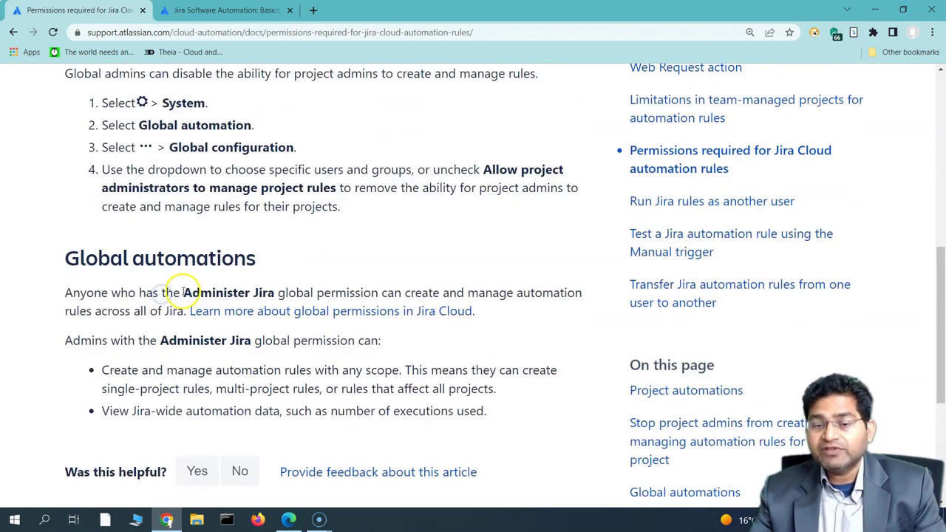
drag(182, 293, 298, 291)
click(297, 291)
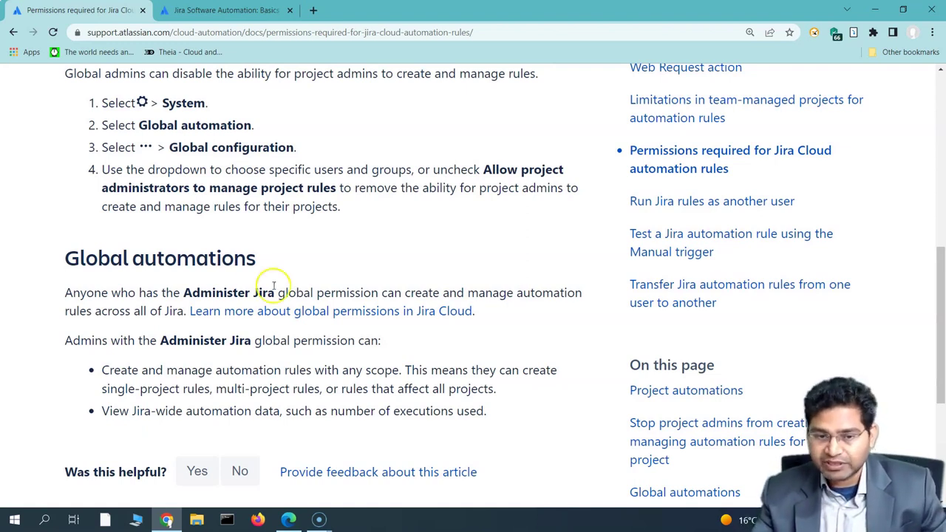
Bring the Jira board window back to the front
scroll(172, 257, up, 7)
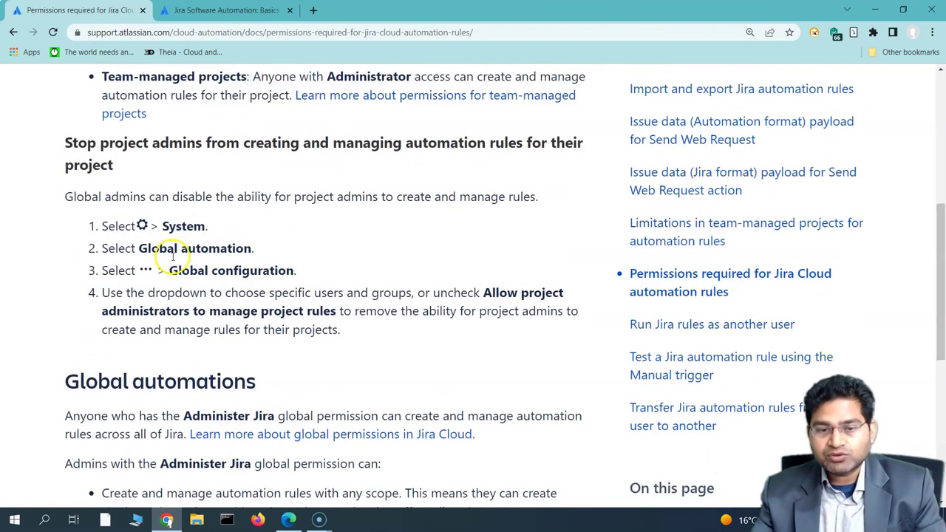
scroll(354, 344, down, 3)
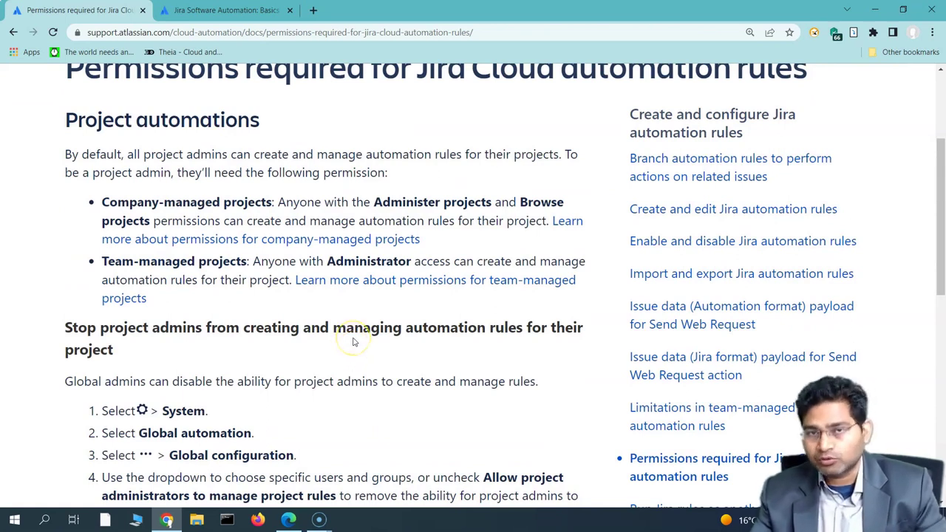
click(288, 520)
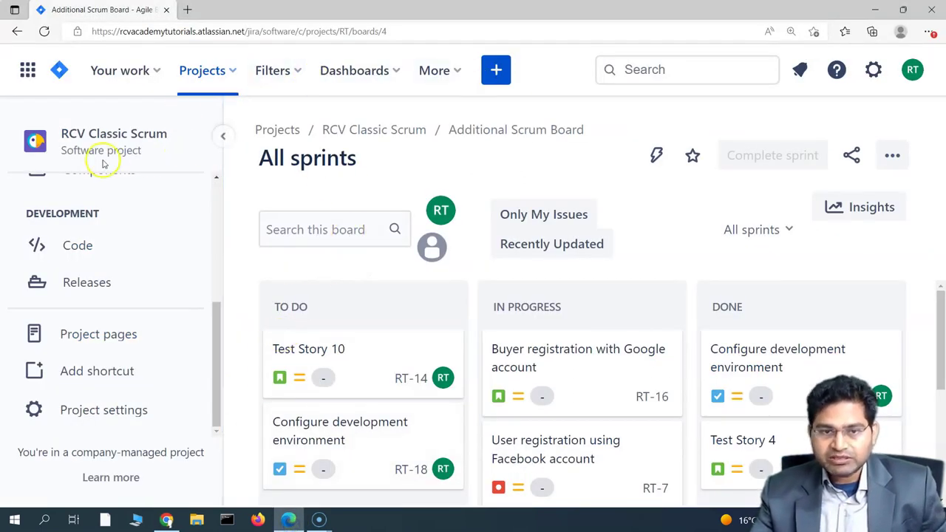
Look through the Jira settings menu, then close it
click(873, 71)
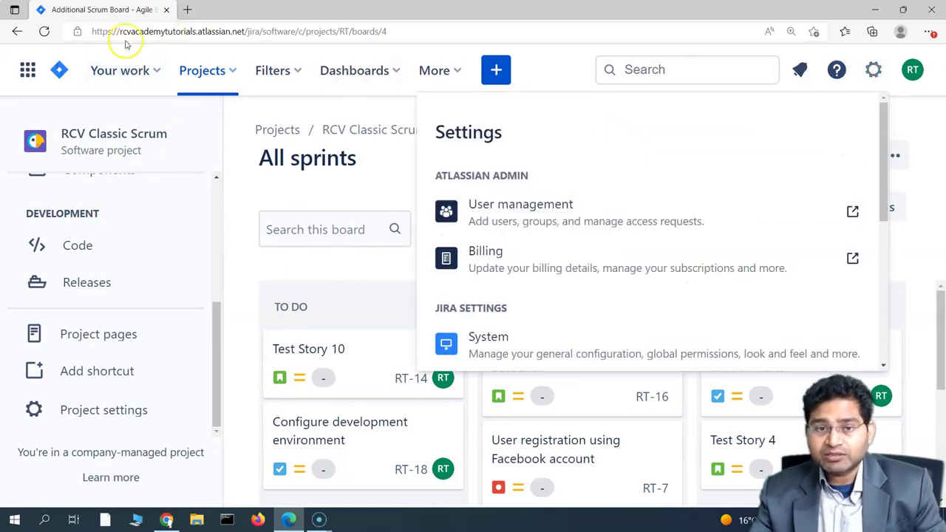
scroll(696, 275, down, 2)
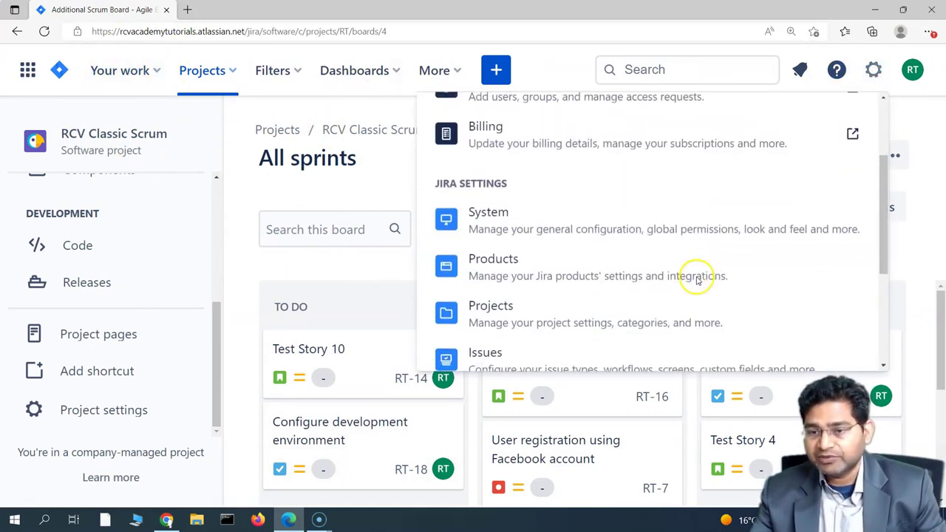
click(342, 186)
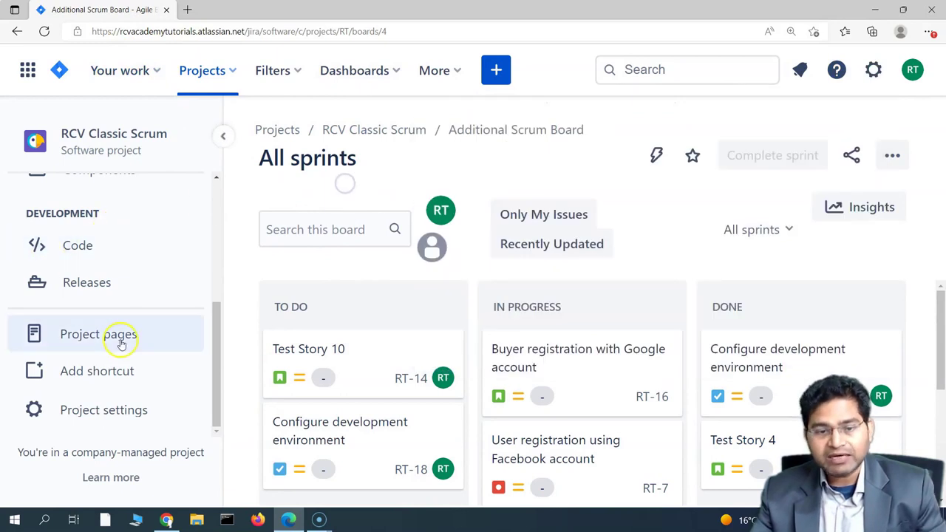
scroll(120, 344, up, 5)
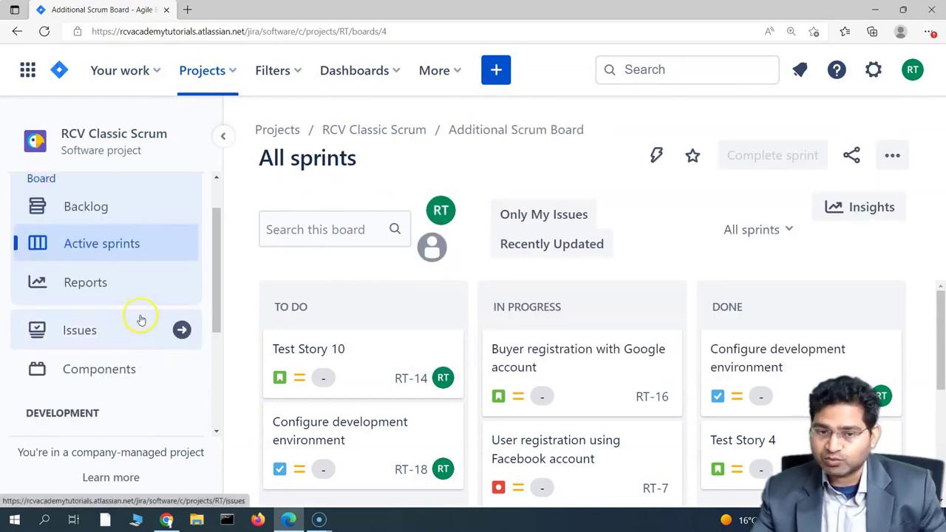
scroll(141, 319, up, 2)
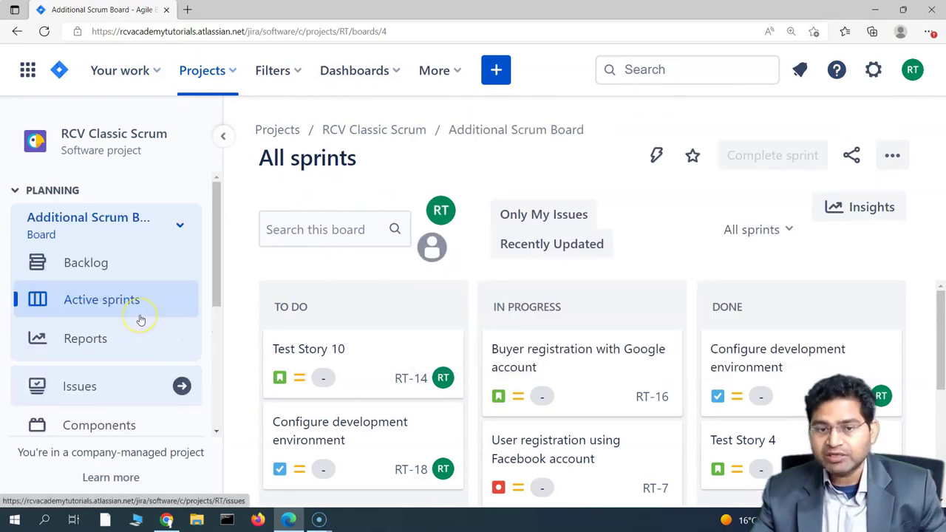
Show all projects and highlight the RCK project's Company-managed type
click(237, 75)
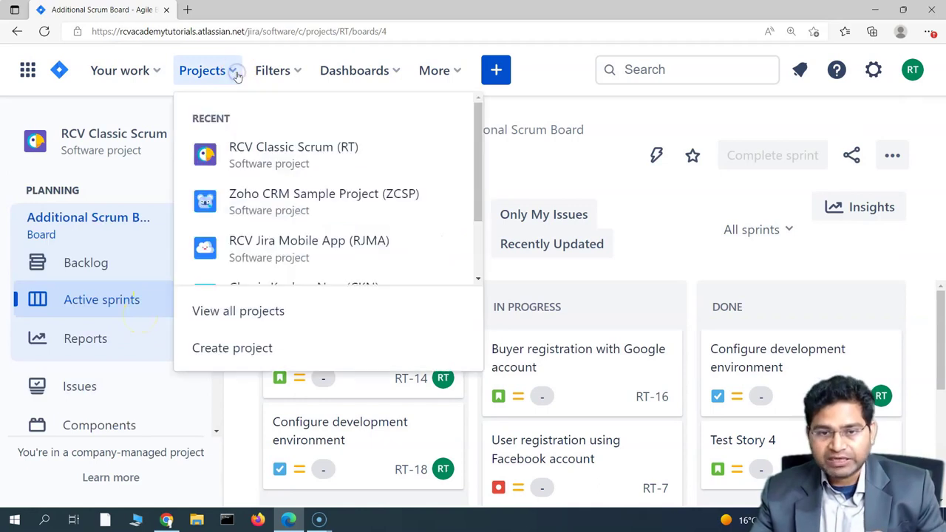
click(275, 324)
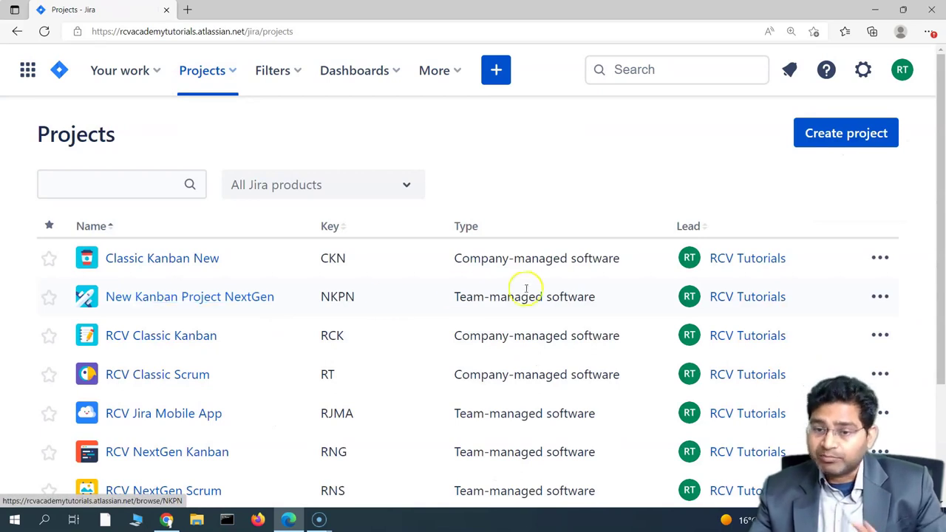
drag(453, 337, 625, 335)
drag(461, 336, 669, 336)
Highlight the NKPN project's Team-managed type and the RT project's Company-managed type
drag(453, 296, 599, 295)
drag(453, 374, 624, 374)
scroll(390, 400, down, 1)
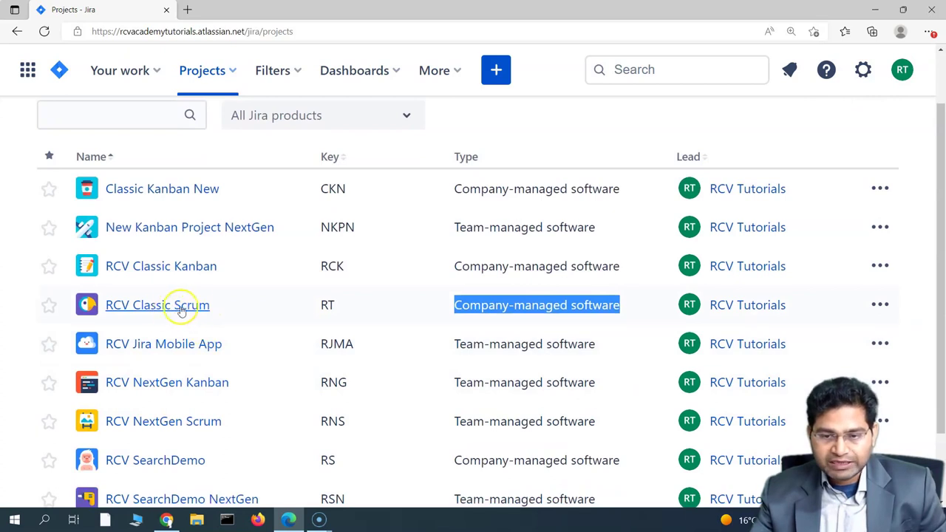
Open the RCV Classic Scrum project and go to its Project settings
click(140, 309)
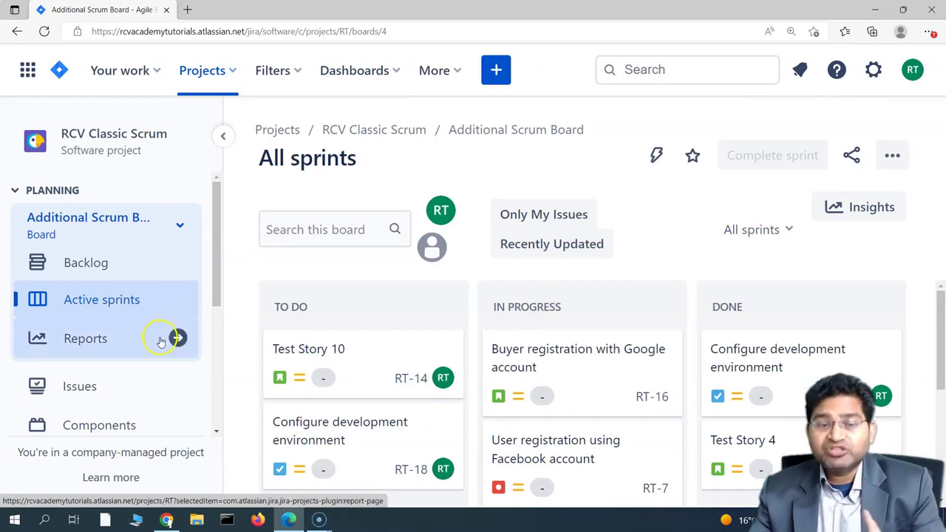
scroll(145, 384, down, 2)
scroll(133, 355, up, 2)
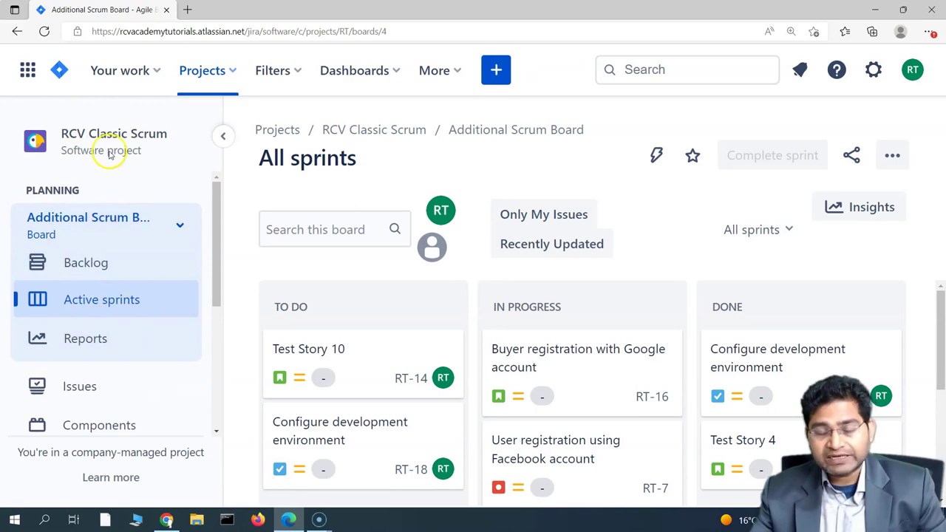
scroll(101, 318, down, 3)
scroll(101, 327, down, 1)
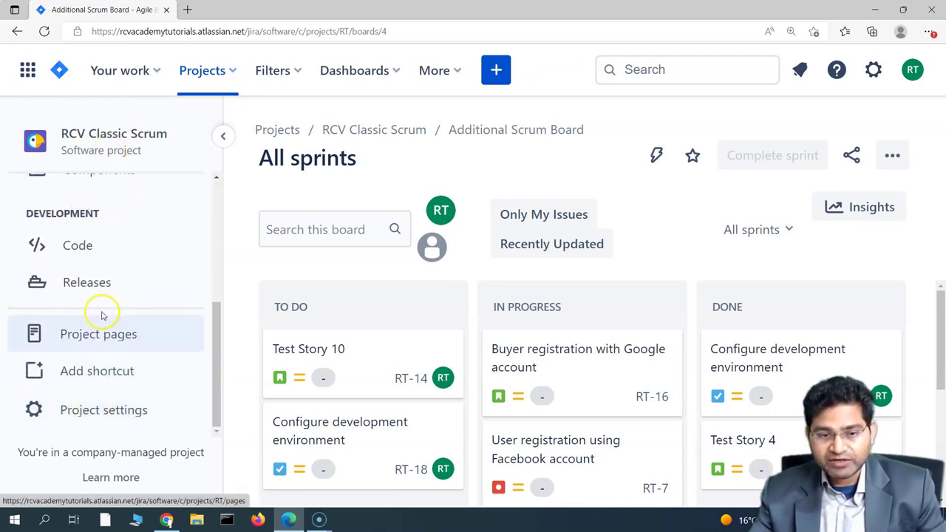
click(109, 411)
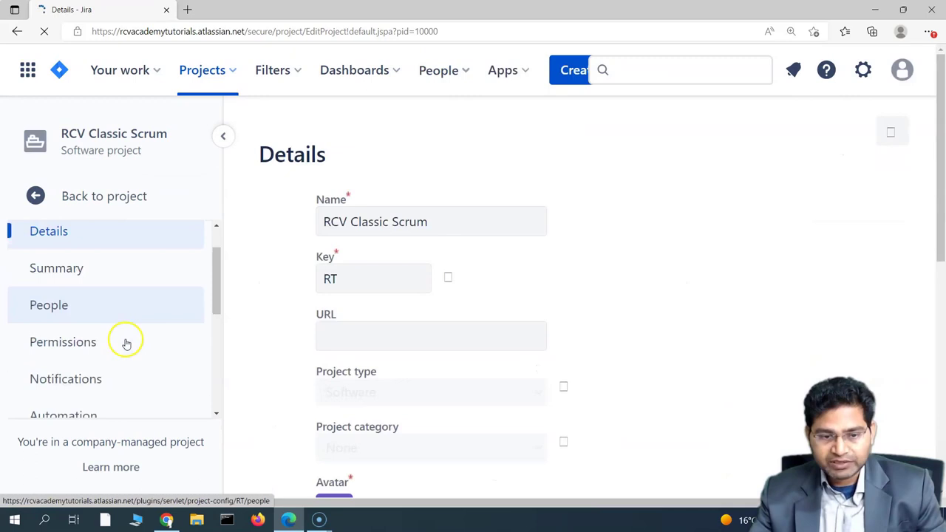
Open Automation from the RCV Classic Scrum project settings sidebar
scroll(86, 339, down, 2)
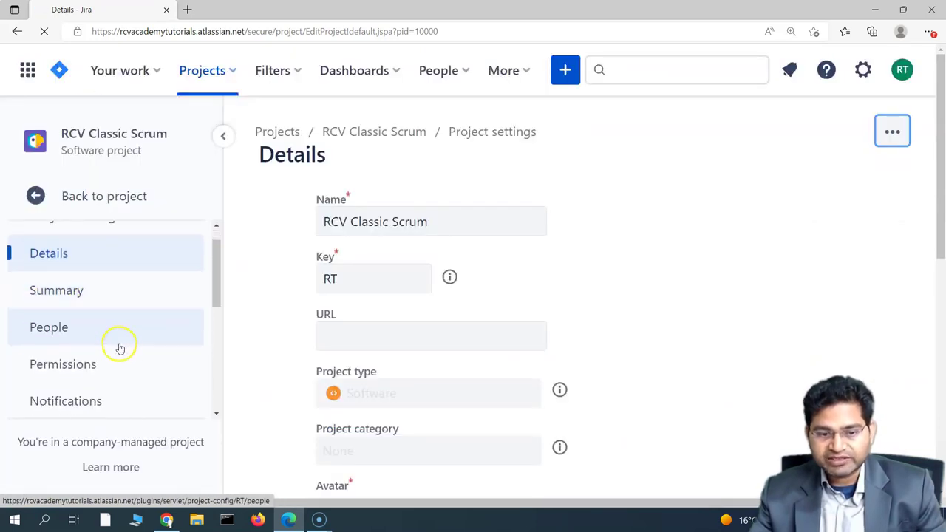
click(81, 379)
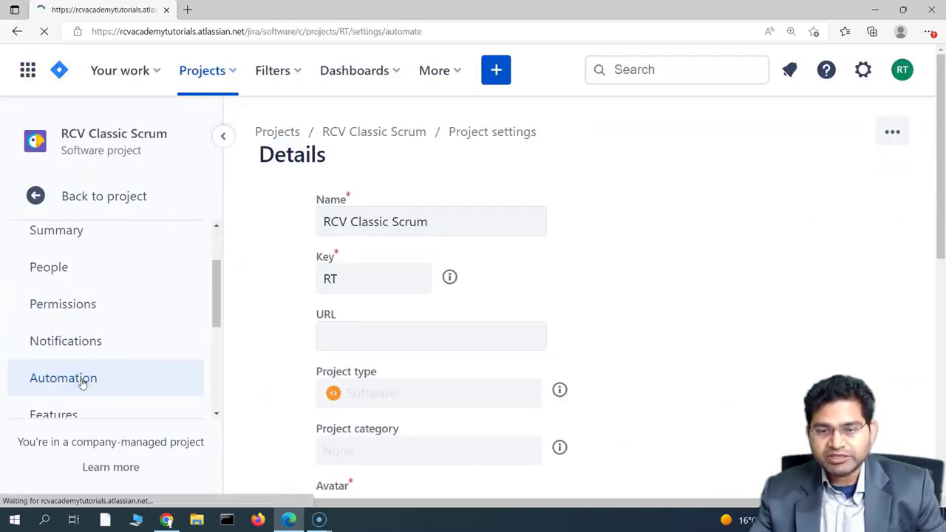
scroll(511, 255, down, 2)
scroll(512, 258, up, 2)
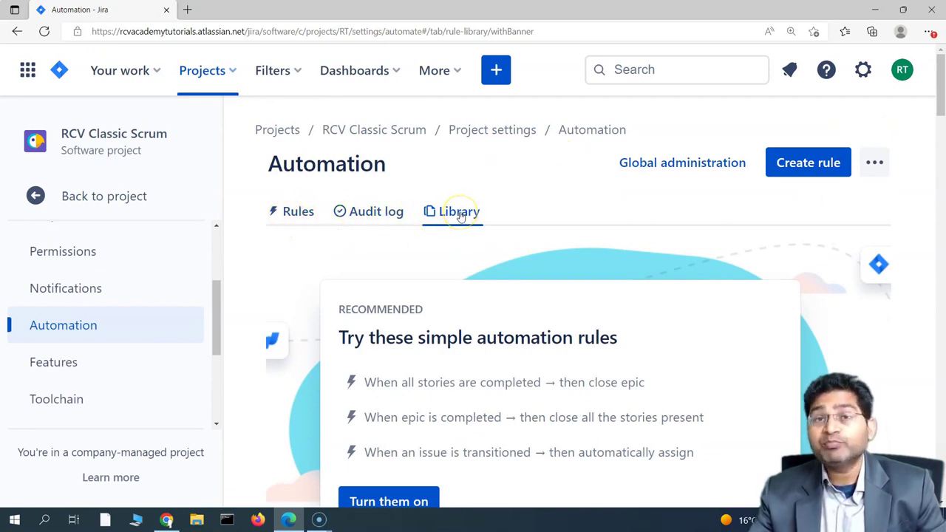
scroll(465, 327, down, 2)
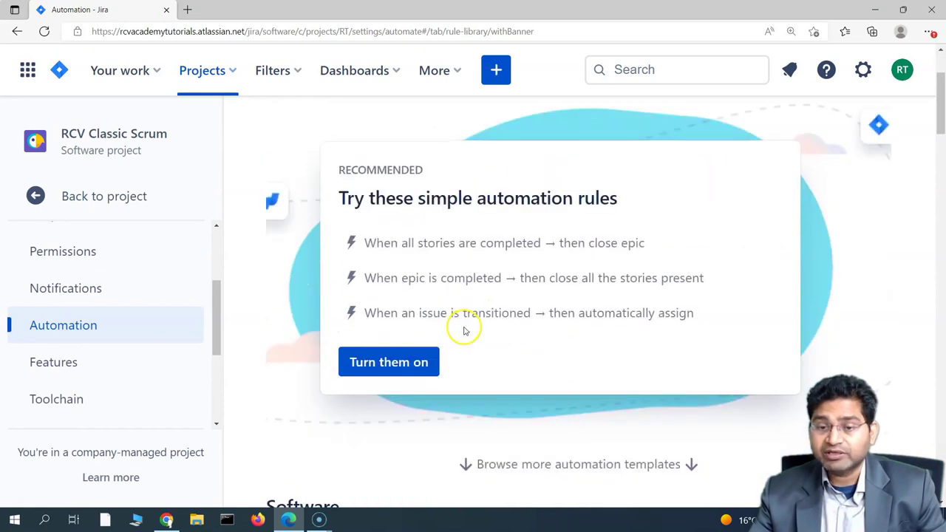
scroll(416, 290, up, 1)
scroll(450, 332, down, 2)
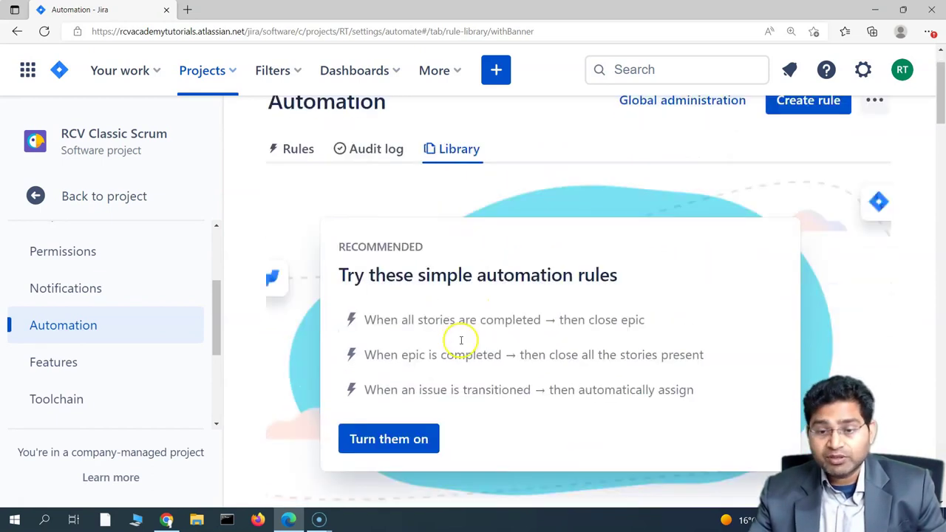
drag(367, 242, 544, 247)
click(625, 248)
drag(647, 244, 557, 244)
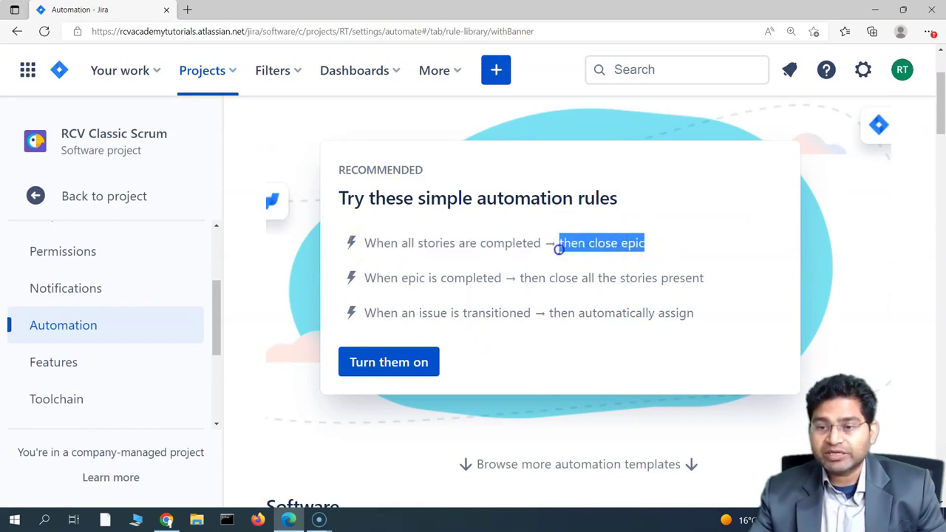
drag(365, 278, 582, 278)
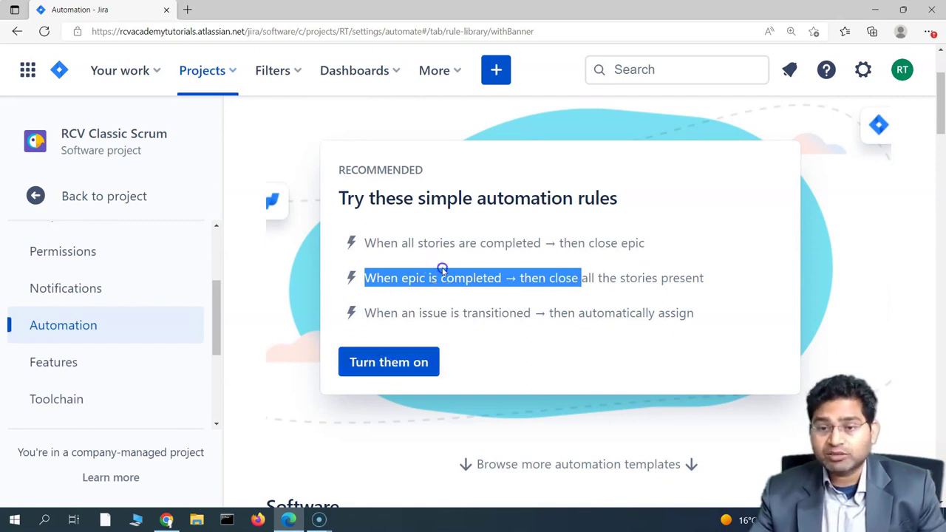
click(442, 269)
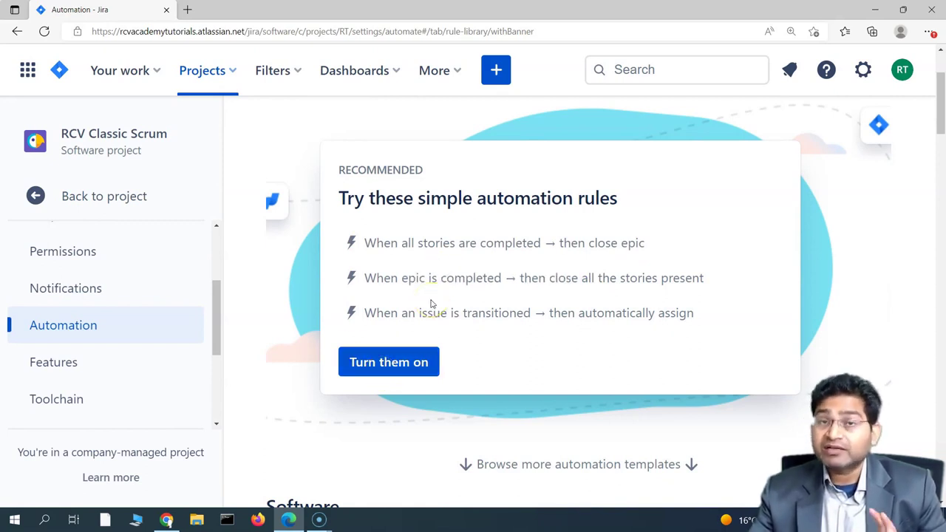
click(471, 328)
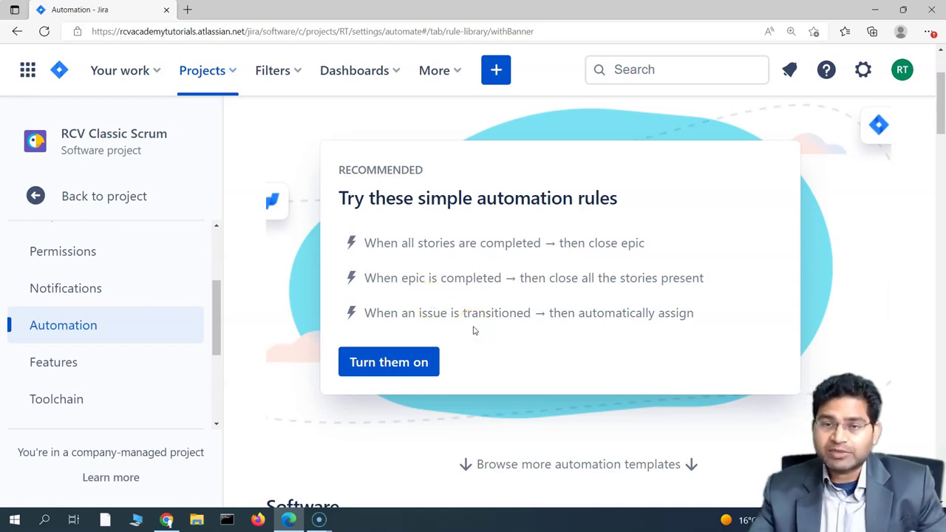
scroll(474, 330, down, 3)
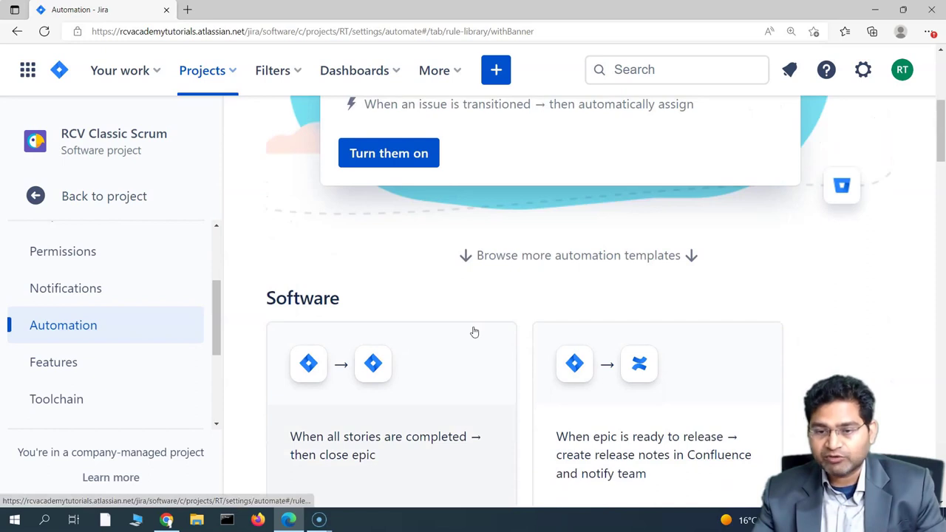
scroll(472, 263, down, 3)
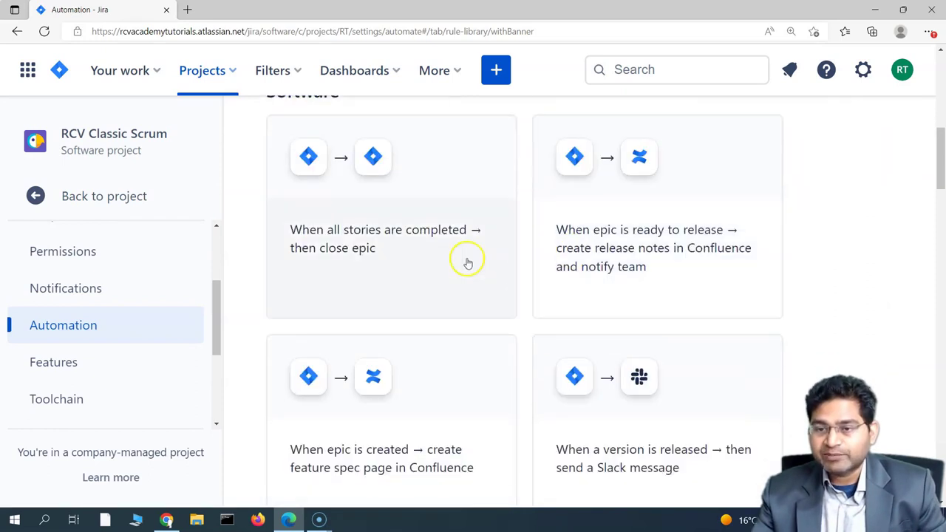
scroll(458, 362, down, 3)
scroll(444, 381, down, 3)
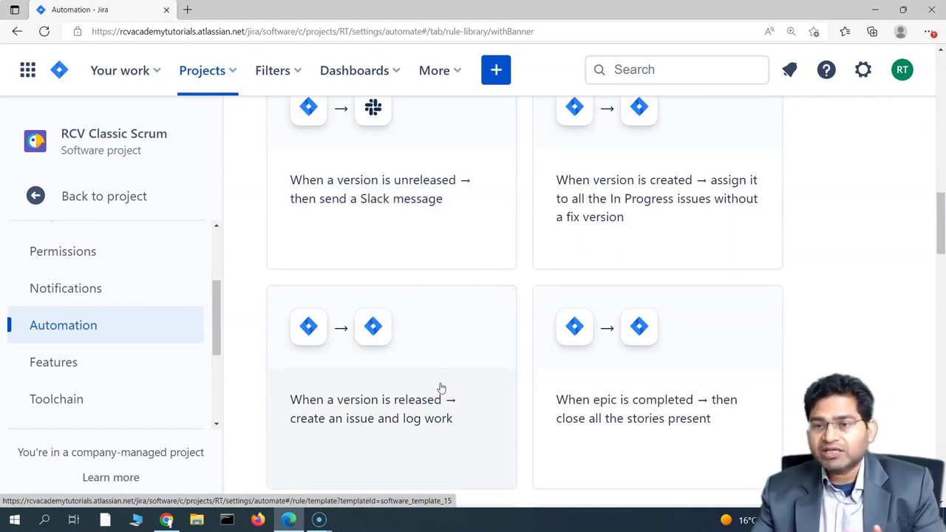
scroll(499, 425, up, 8)
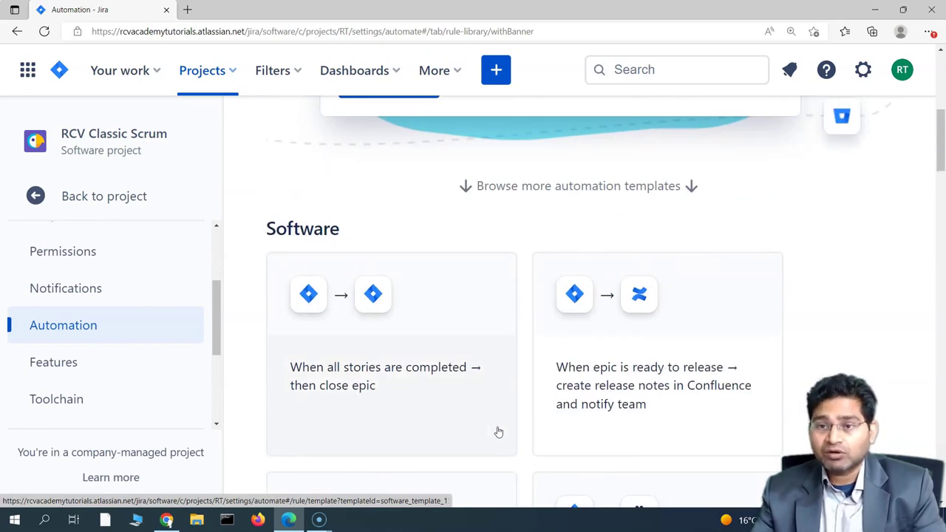
scroll(458, 437, up, 5)
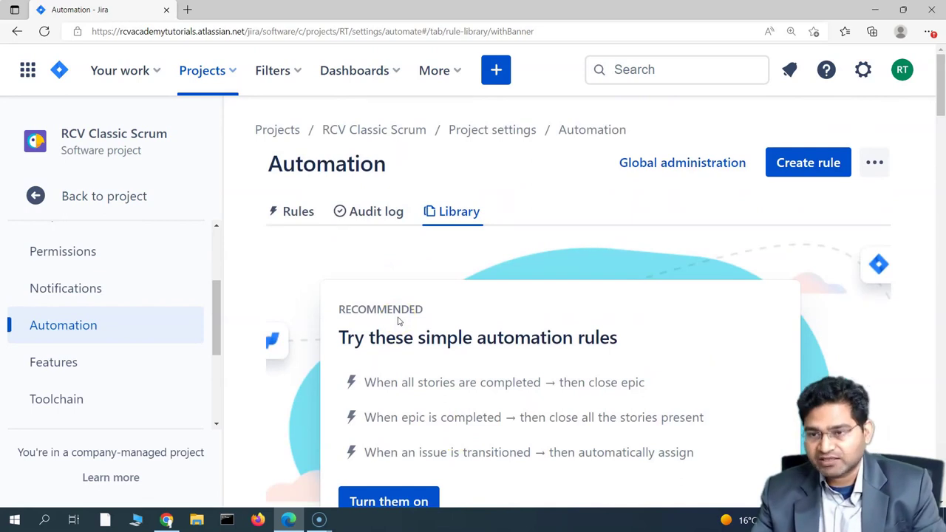
Check the RCV Classic Scrum Rules tab (no rules), then view its Audit log
click(276, 214)
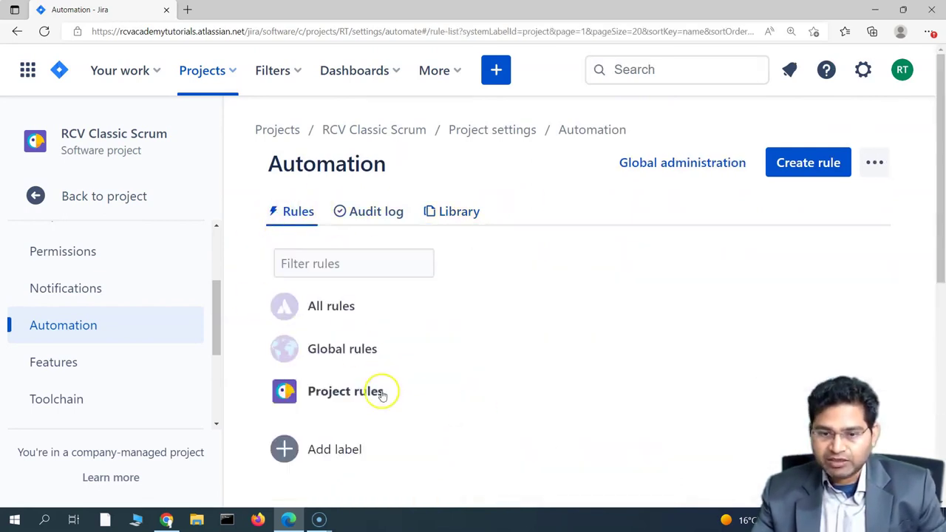
scroll(381, 390, down, 5)
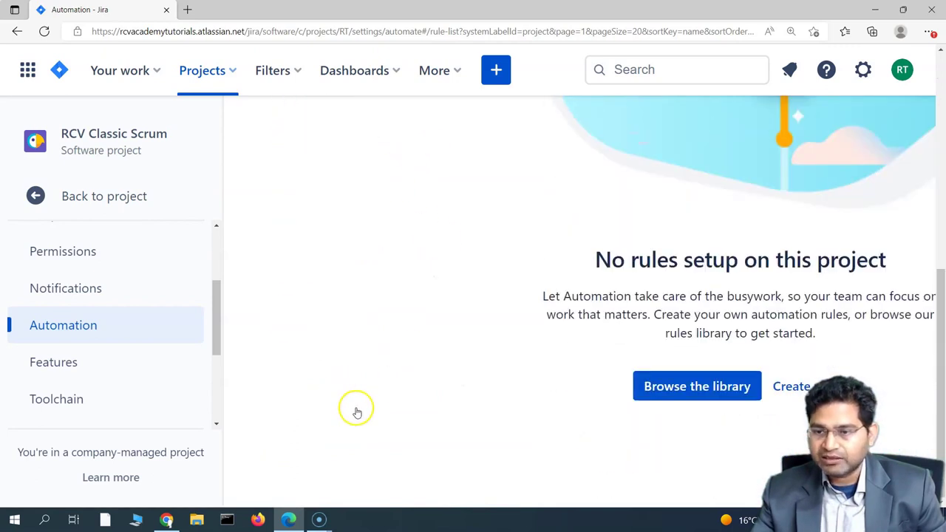
scroll(357, 411, up, 5)
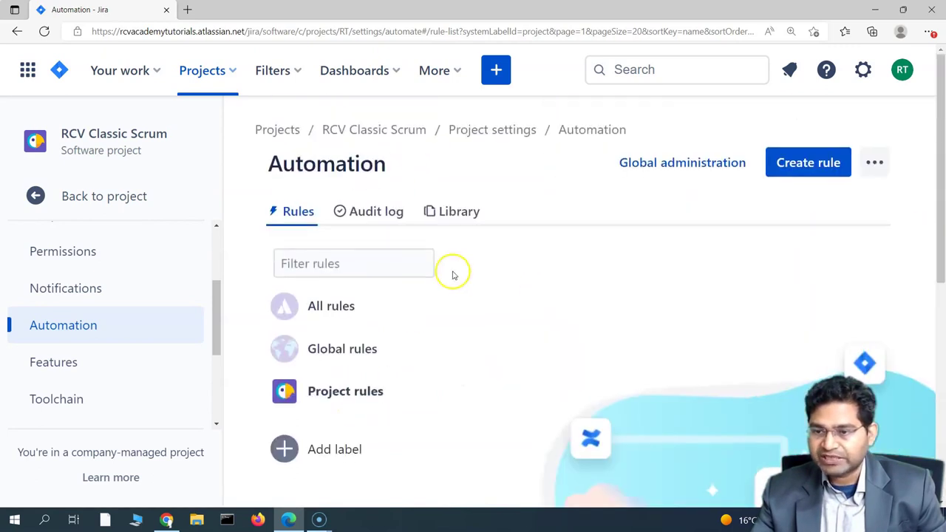
click(368, 214)
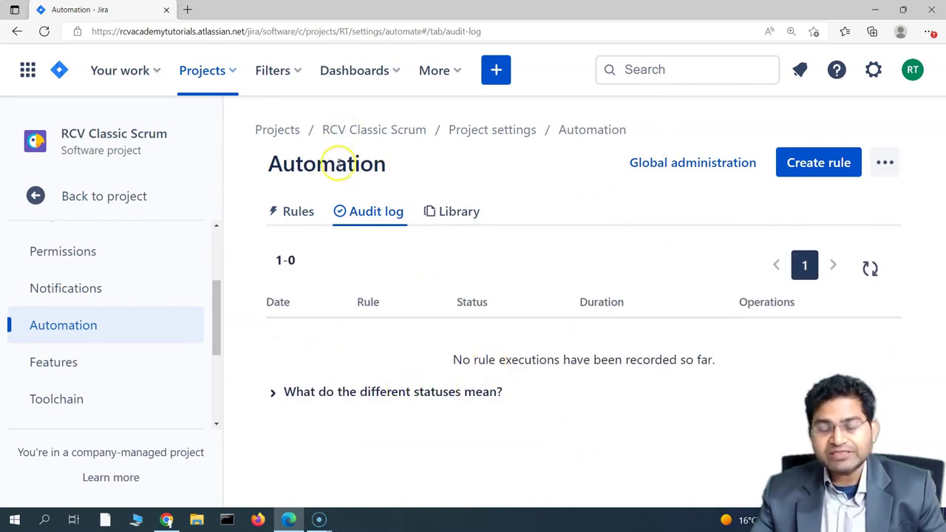
Go to Jira System settings via the Settings gear menu
click(874, 73)
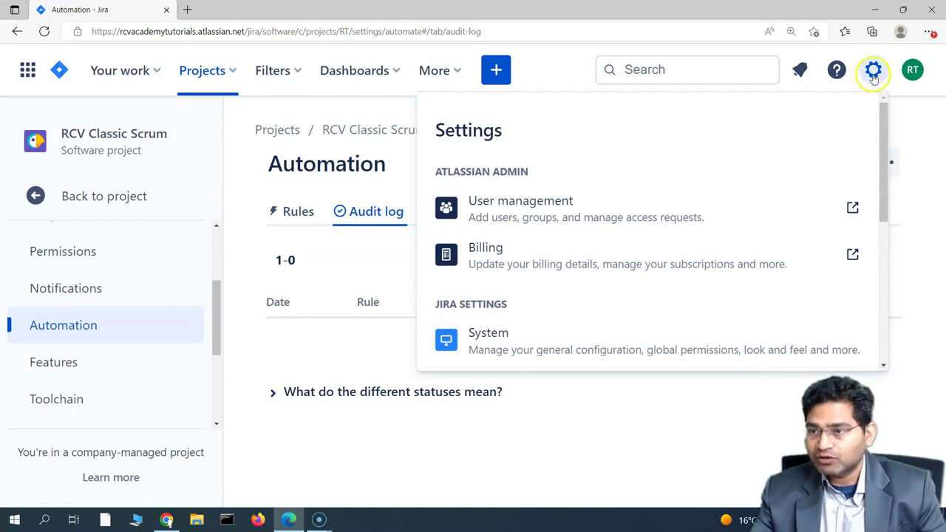
scroll(743, 291, down, 3)
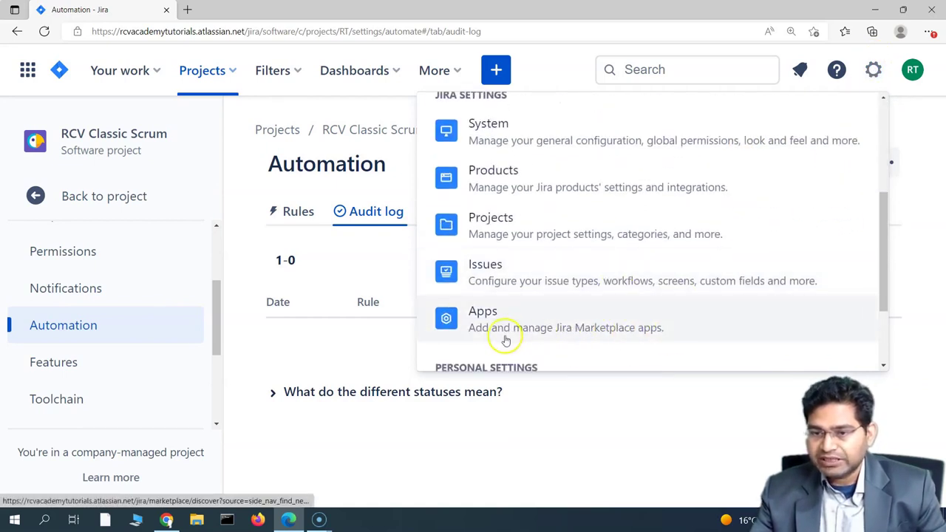
scroll(658, 305, down, 2)
scroll(658, 307, up, 2)
scroll(659, 306, up, 1)
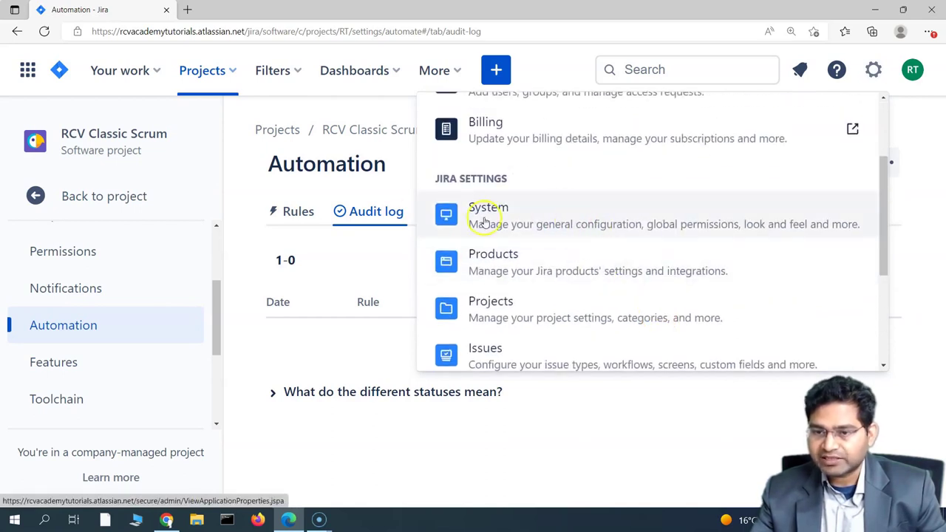
click(523, 216)
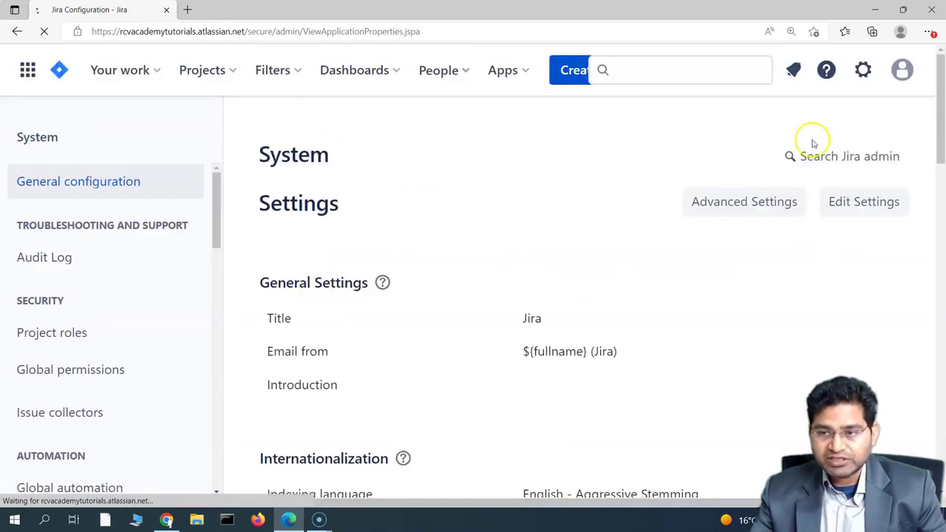
click(862, 70)
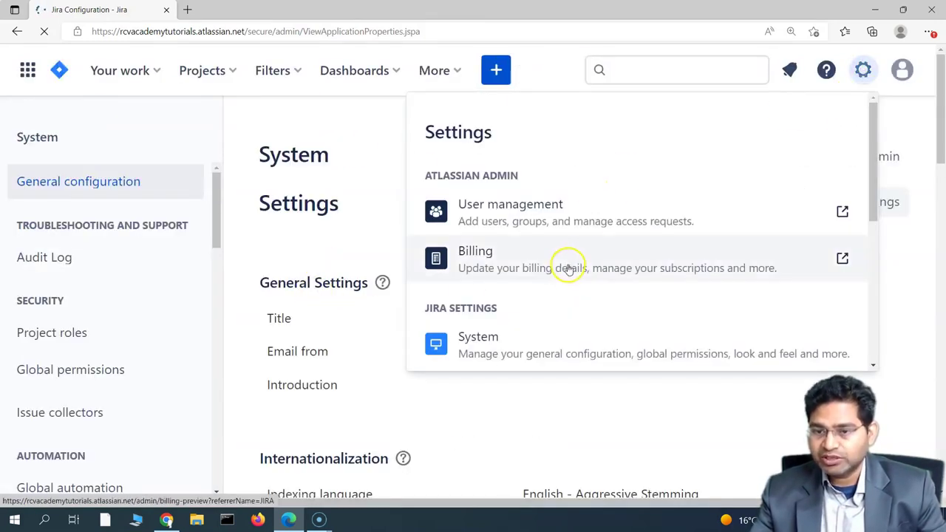
scroll(443, 306, down, 1)
scroll(492, 317, down, 3)
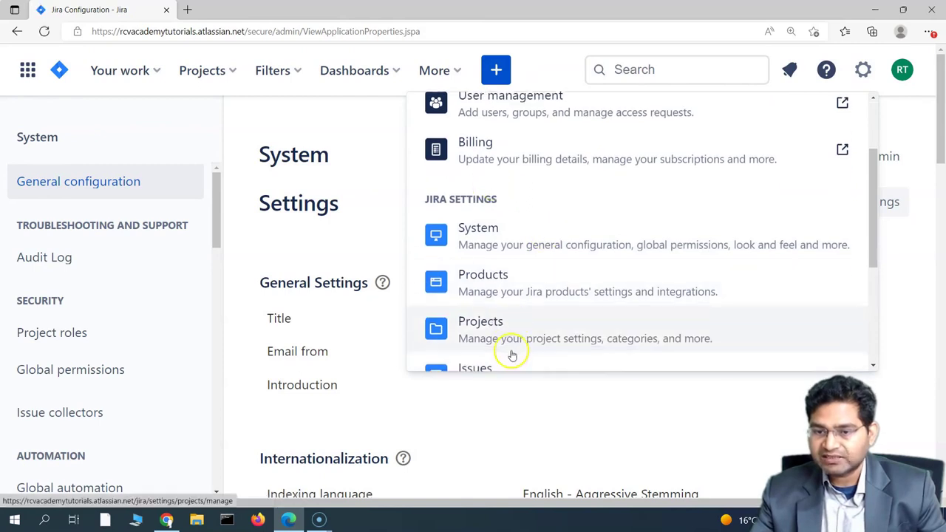
scroll(555, 300, up, 4)
click(375, 126)
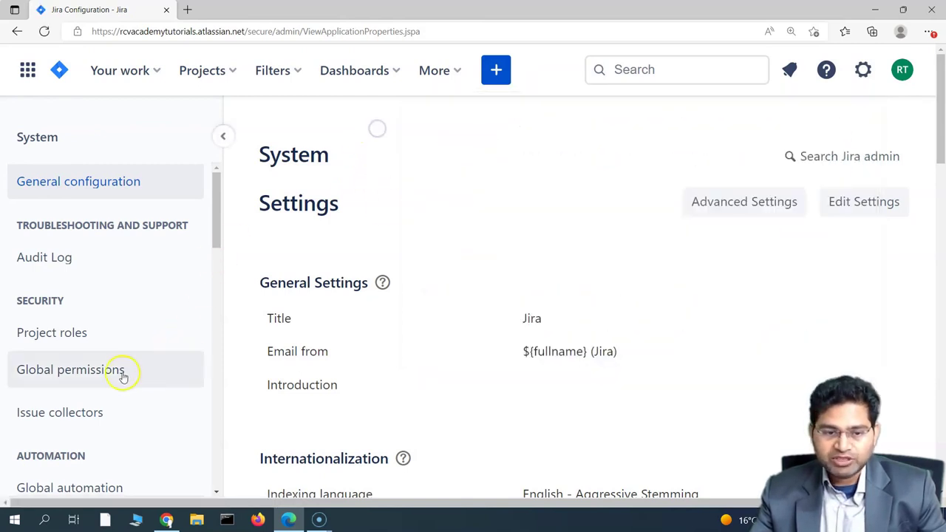
scroll(118, 345, down, 3)
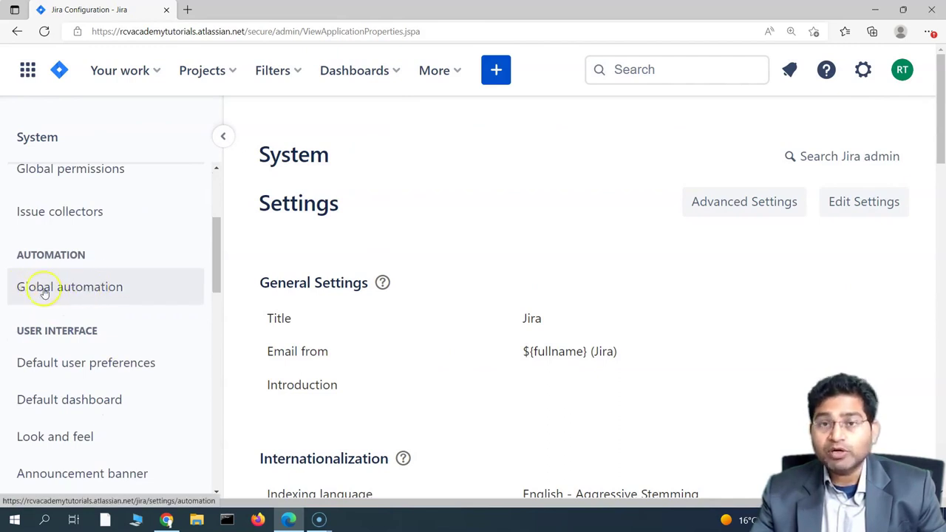
click(67, 292)
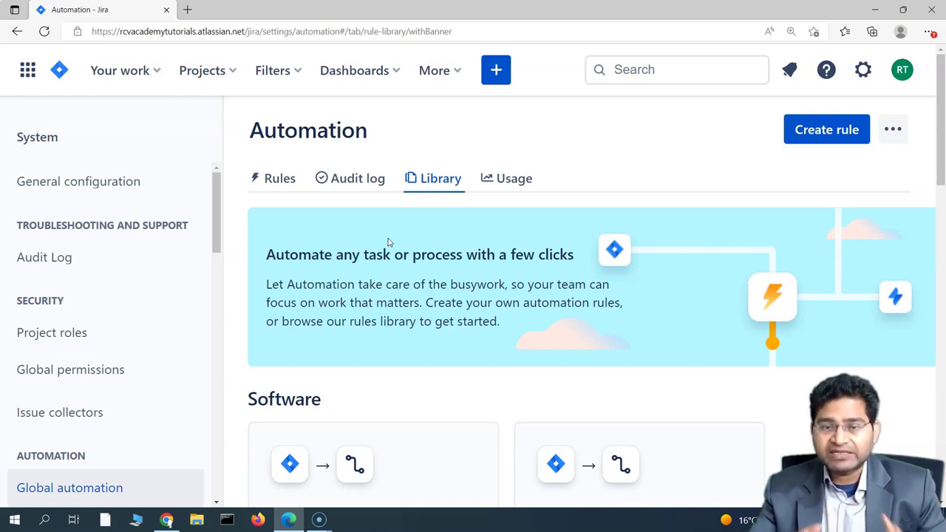
Open Global automation under Automation in the System sidebar
click(384, 244)
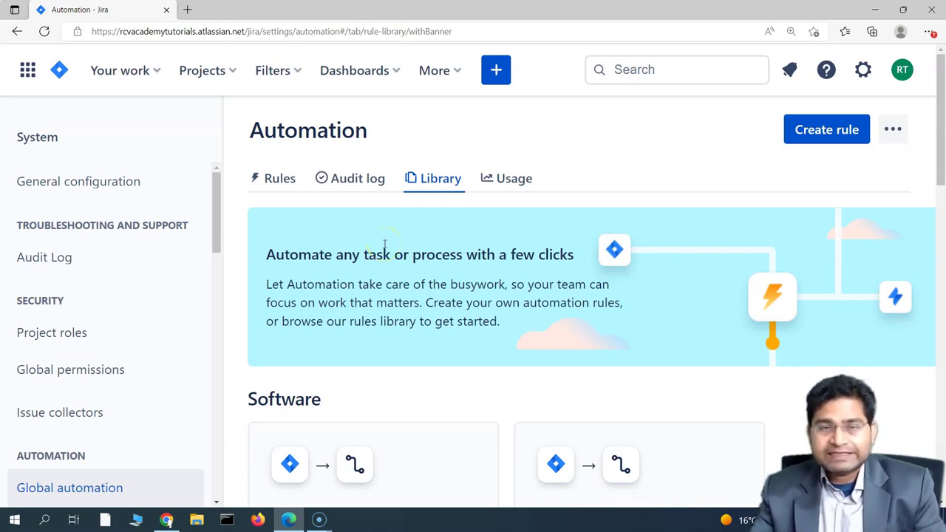